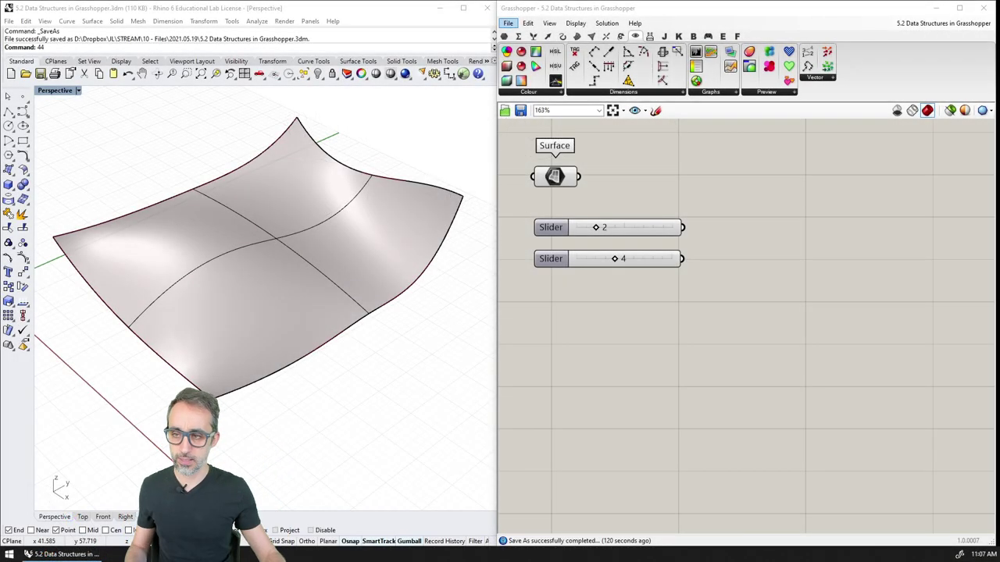
pyautogui.click(379, 357)
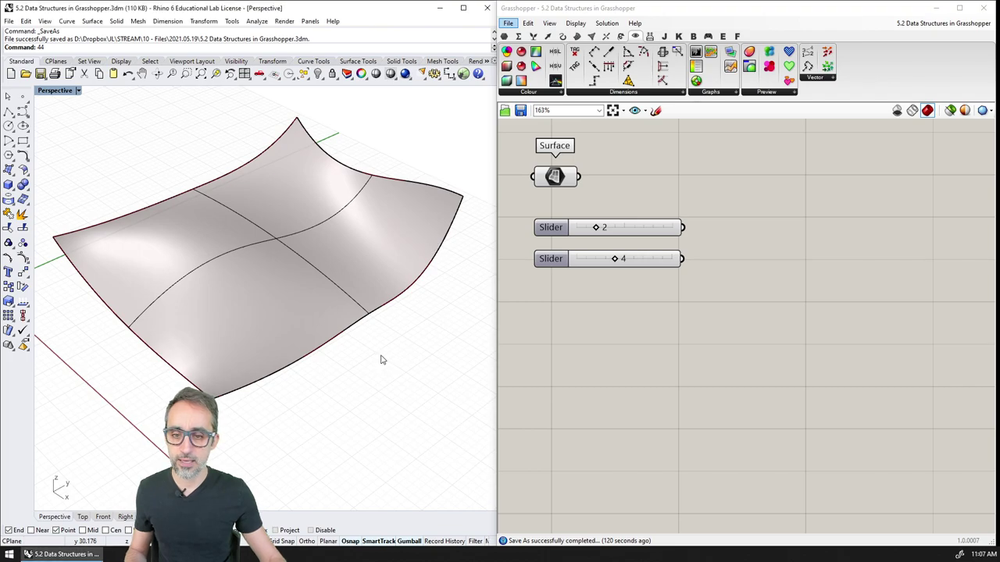
pyautogui.moveTo(388, 344); pyautogui.dragTo(412, 378, button='right')
pyautogui.click(383, 351)
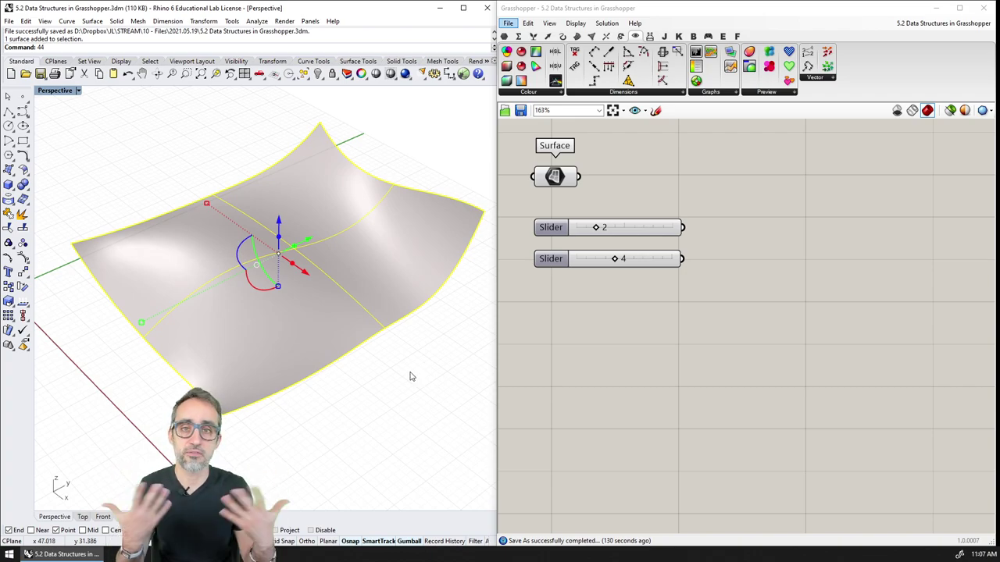
pyautogui.moveTo(595, 229); pyautogui.dragTo(616, 248, button='right')
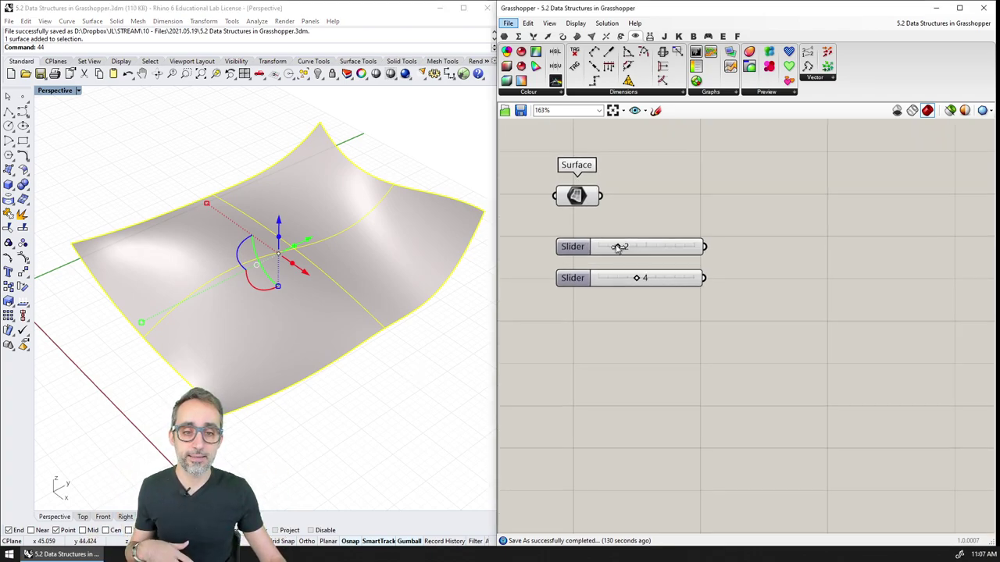
pyautogui.click(584, 195)
pyautogui.click(370, 188)
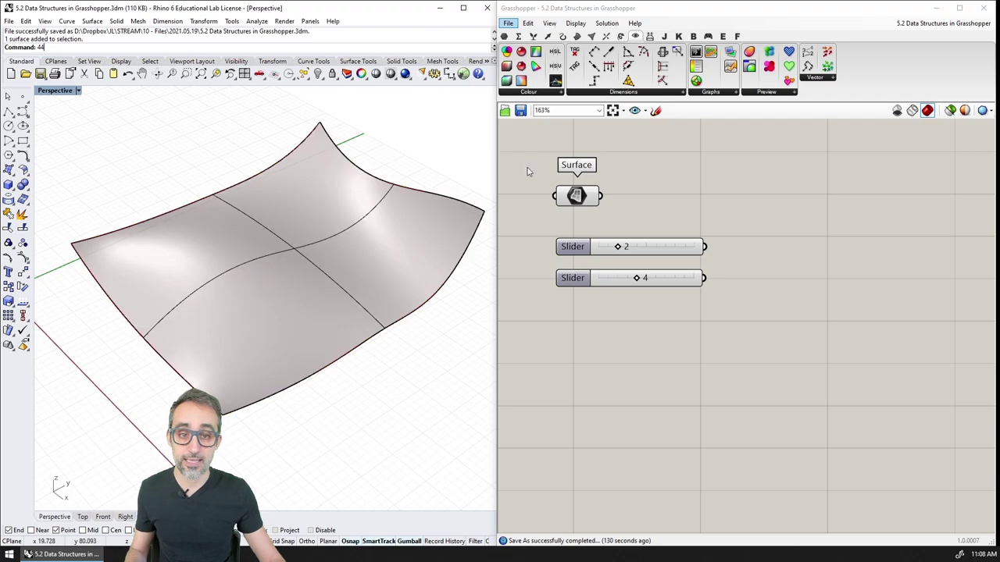
pyautogui.click(582, 199)
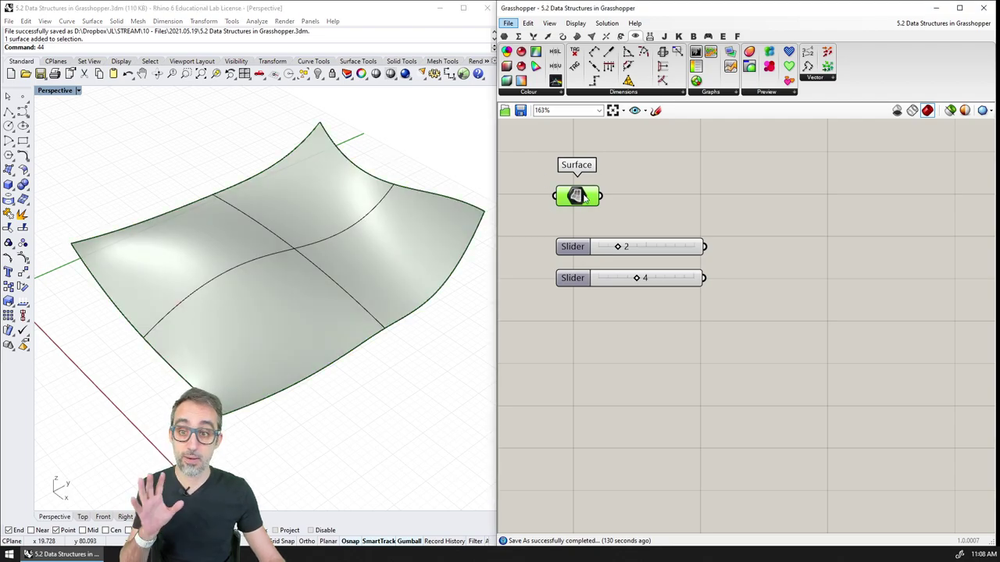
pyautogui.scroll(3, 621, 215)
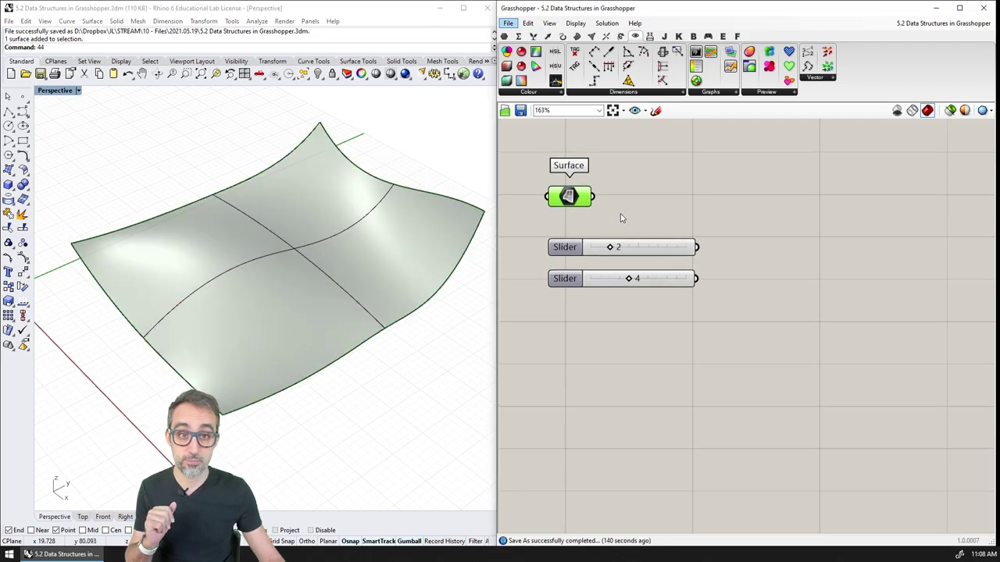
pyautogui.click(639, 215)
pyautogui.click(641, 255)
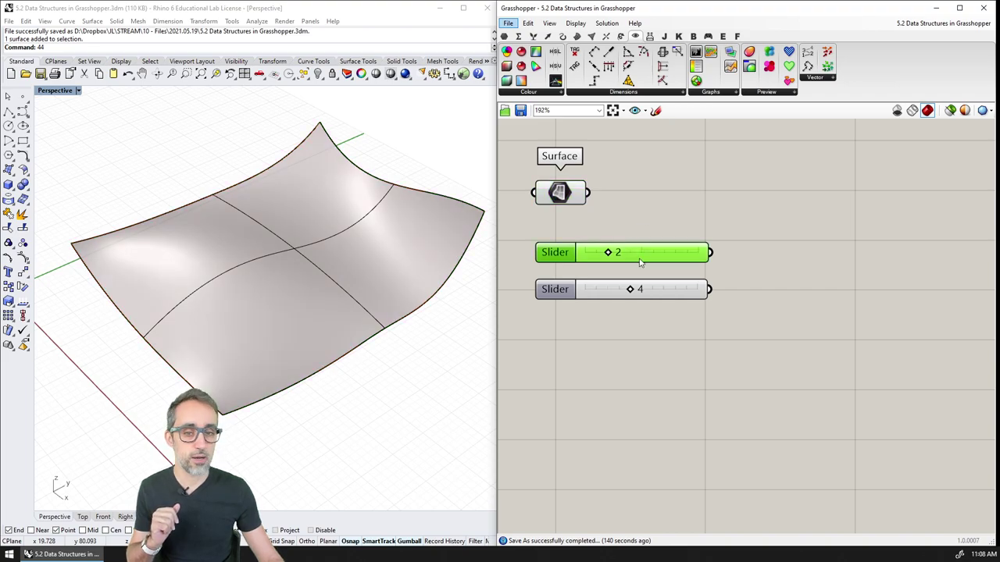
pyautogui.click(653, 288)
pyautogui.click(641, 255)
pyautogui.click(651, 289)
pyautogui.click(649, 215)
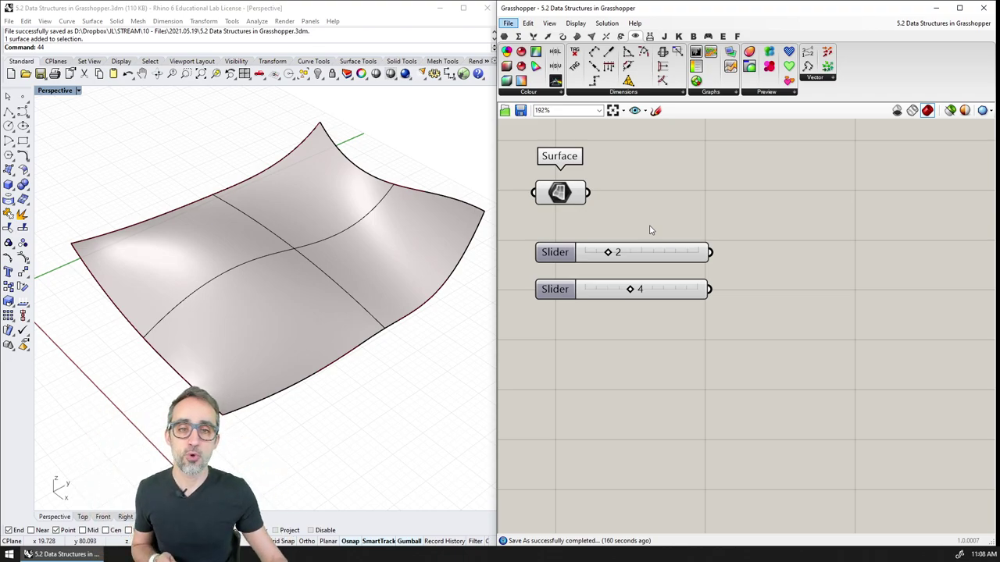
# Step: Add a Divide Surface component; wire the surface to S and the 2 and 4 sliders to U and V
pyautogui.click(576, 37)
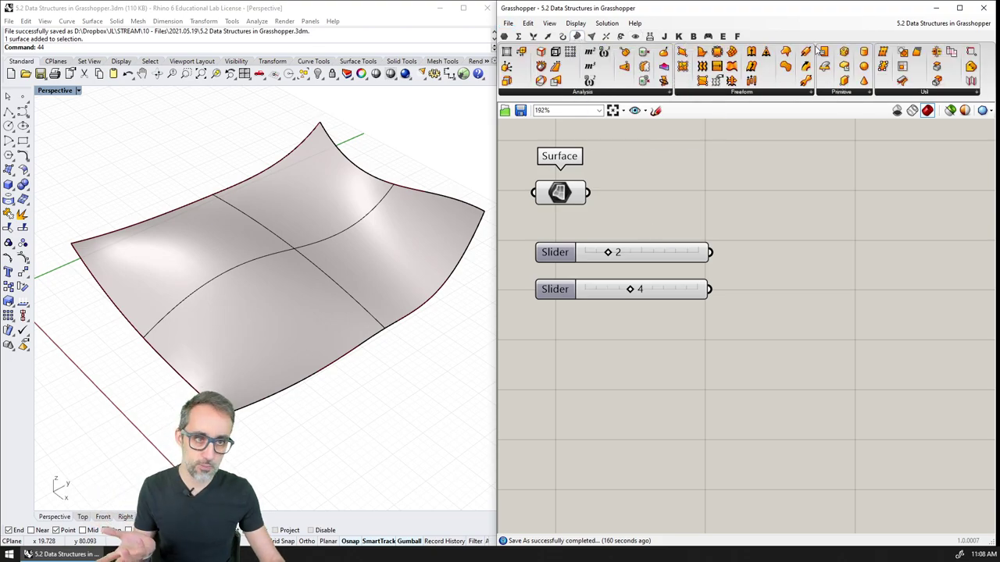
pyautogui.click(915, 94)
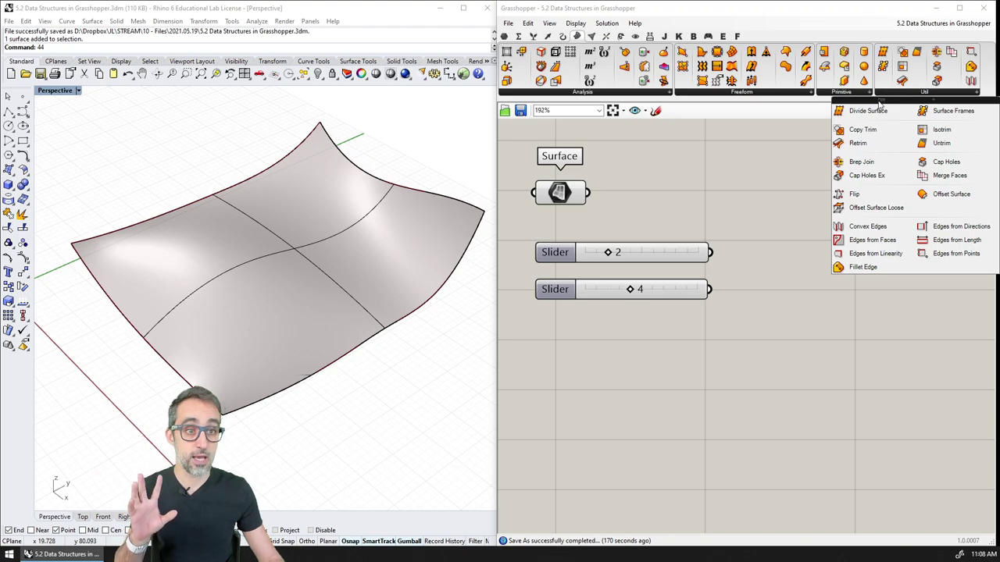
pyautogui.moveTo(868, 113); pyautogui.dragTo(844, 209)
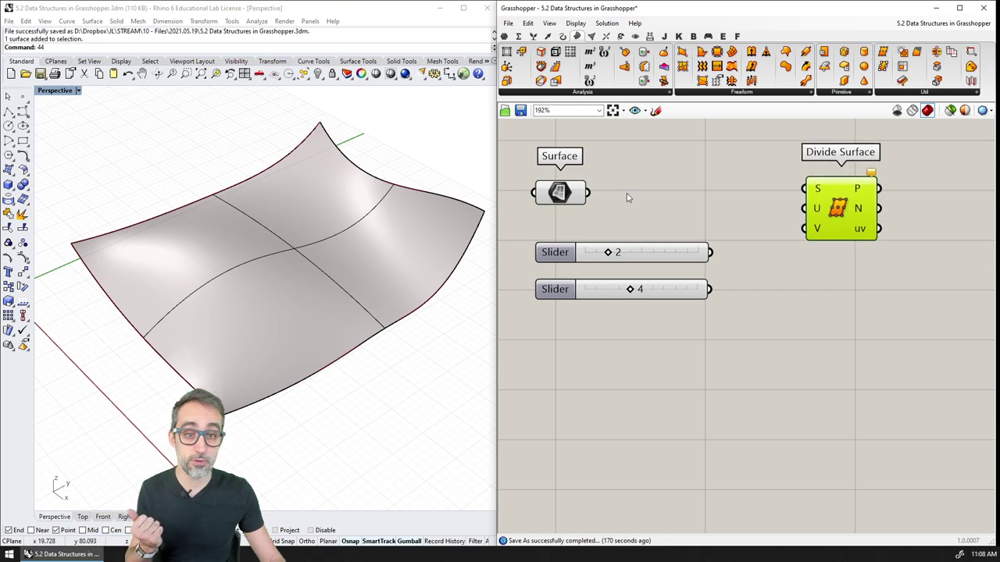
pyautogui.moveTo(587, 193); pyautogui.dragTo(806, 191)
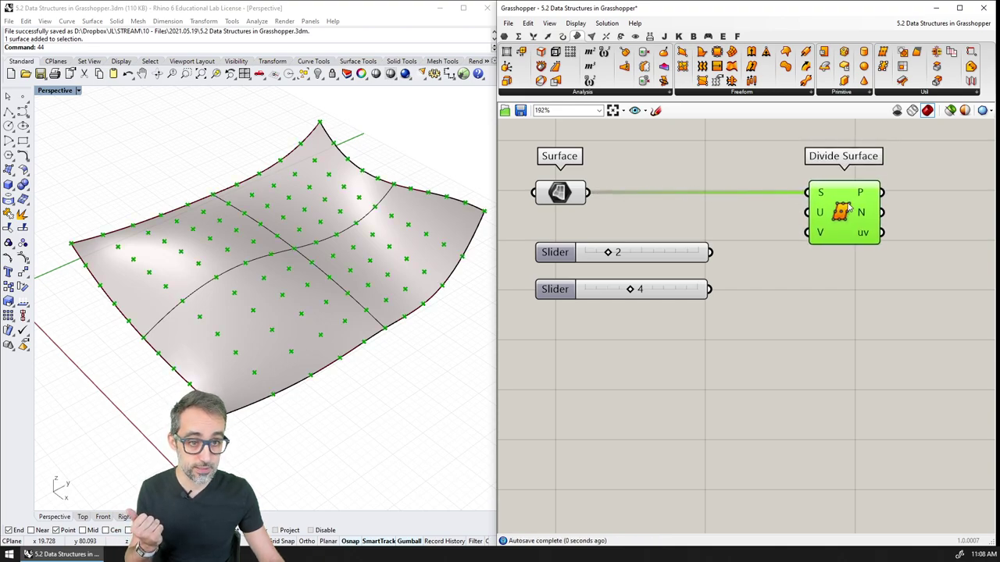
pyautogui.moveTo(710, 251); pyautogui.dragTo(806, 213)
pyautogui.moveTo(709, 290); pyautogui.dragTo(806, 232)
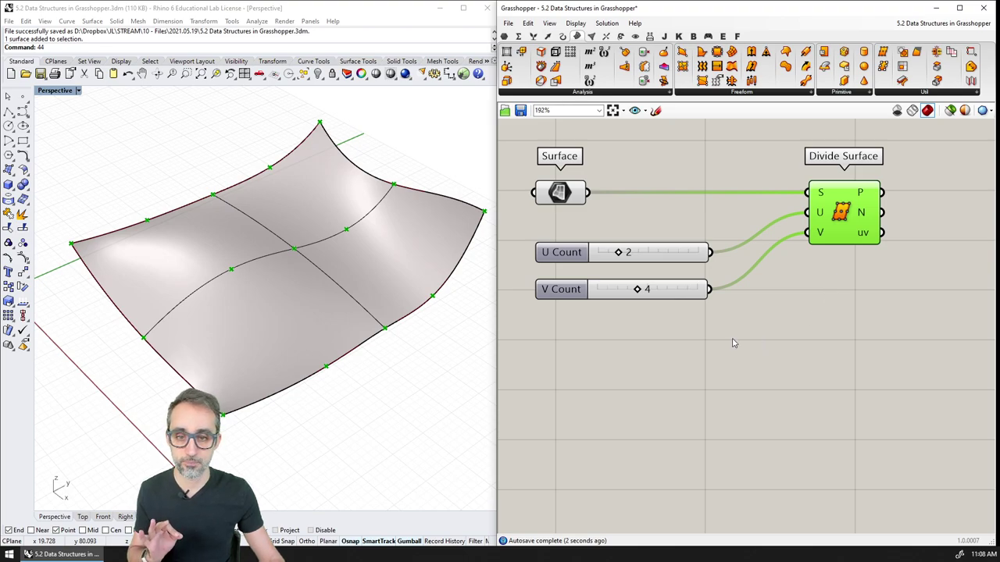
pyautogui.click(364, 296)
pyautogui.click(380, 367)
pyautogui.click(329, 304)
pyautogui.press('Escape')
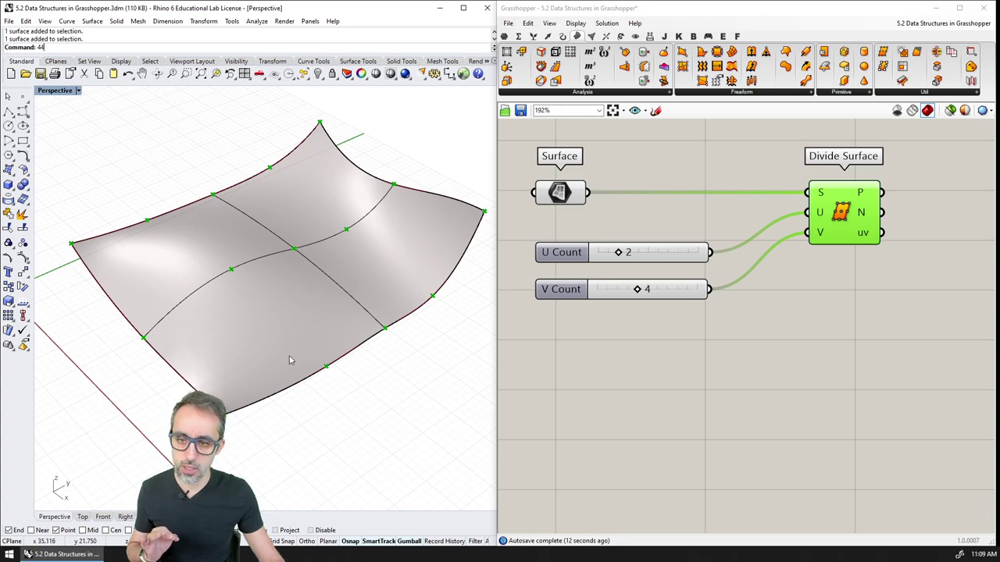
pyautogui.click(649, 252)
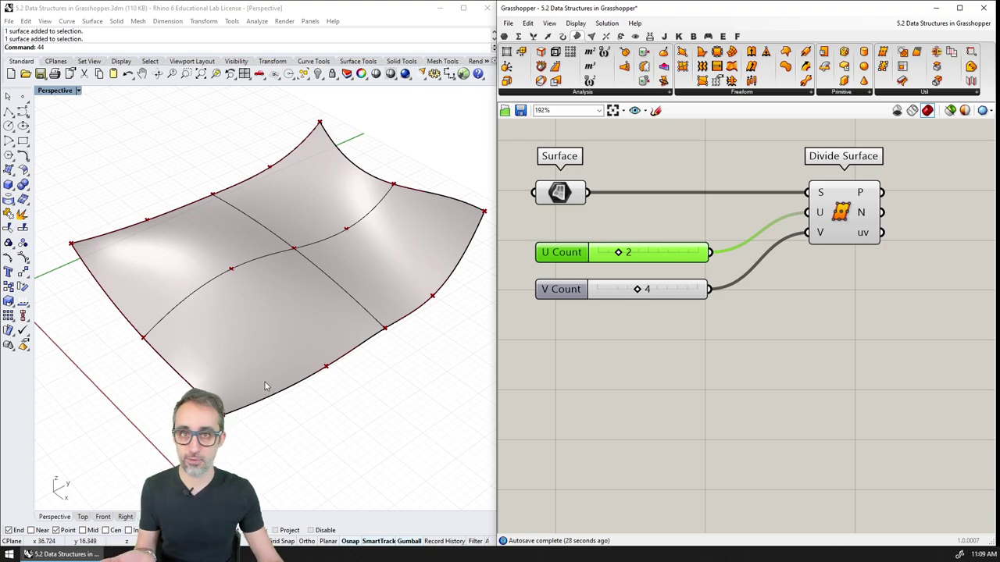
pyautogui.scroll(-1, 656, 224)
pyautogui.moveTo(651, 223); pyautogui.dragTo(668, 211, button='right')
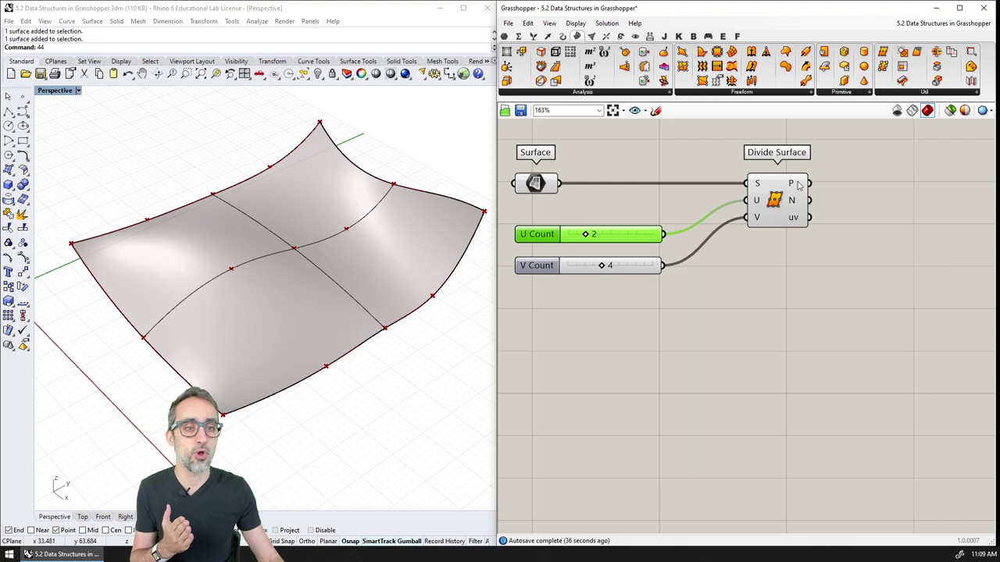
pyautogui.moveTo(796, 184)
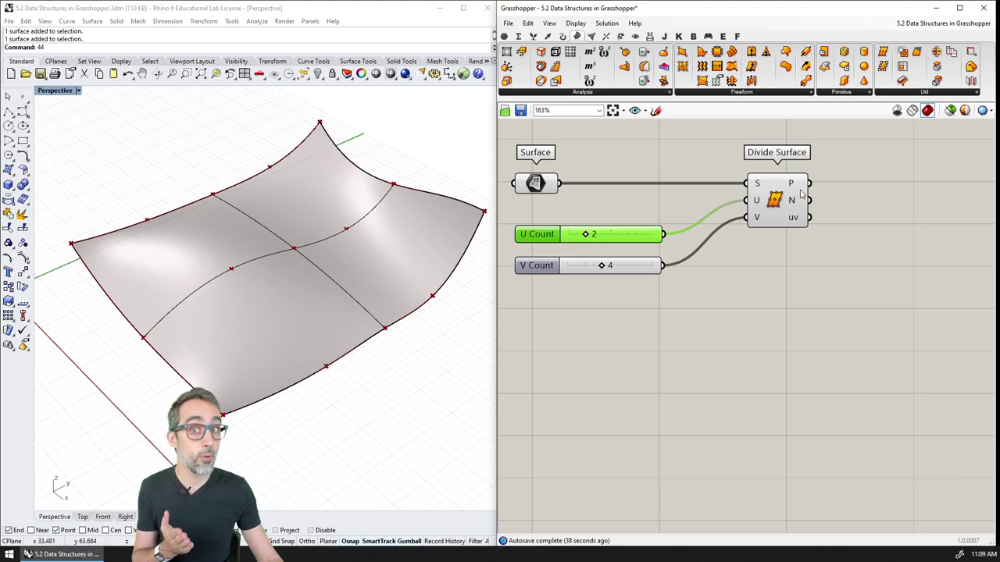
# Step: Add a Panel fed by Divide Surface's P output, enlarged to show the three point branches
pyautogui.moveTo(883, 226); pyautogui.dragTo(820, 245, button='right')
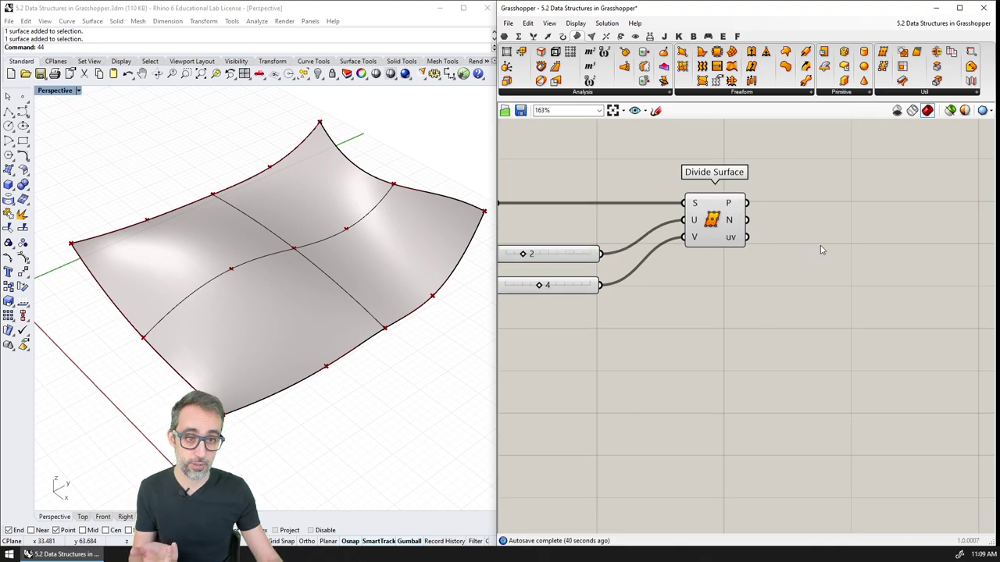
pyautogui.doubleClick(820, 246)
pyautogui.write('panel')
pyautogui.press('Return')
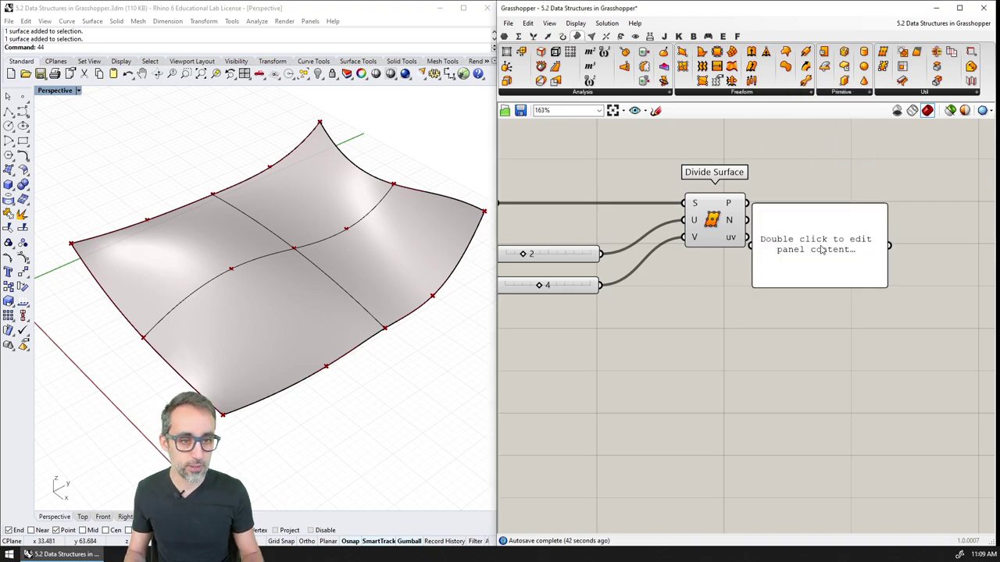
pyautogui.moveTo(801, 251); pyautogui.dragTo(866, 242)
pyautogui.moveTo(750, 203); pyautogui.dragTo(797, 238)
pyautogui.moveTo(832, 268); pyautogui.dragTo(798, 251, button='right')
pyautogui.moveTo(872, 268); pyautogui.dragTo(973, 448)
pyautogui.click(951, 472)
pyautogui.scroll(2, 951, 472)
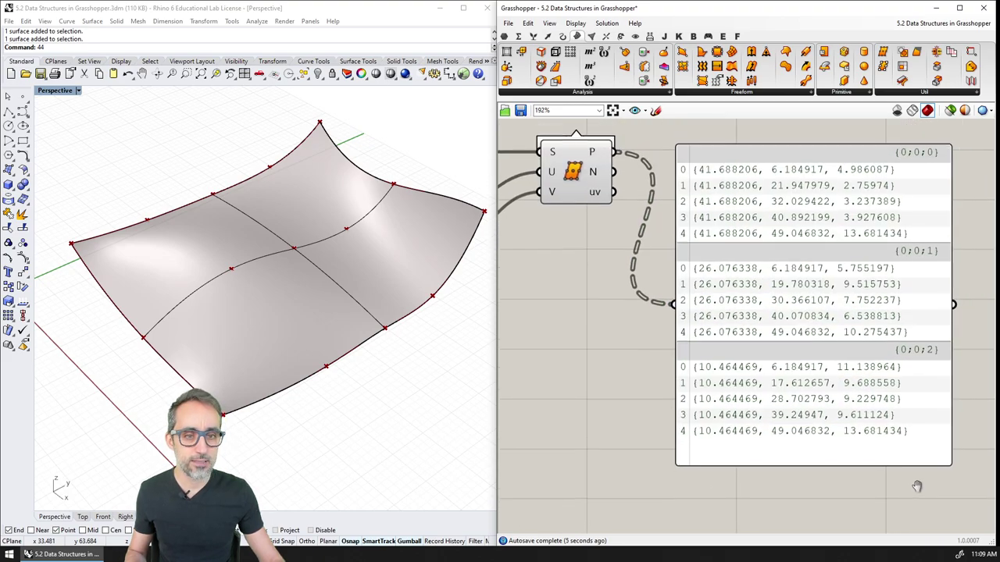